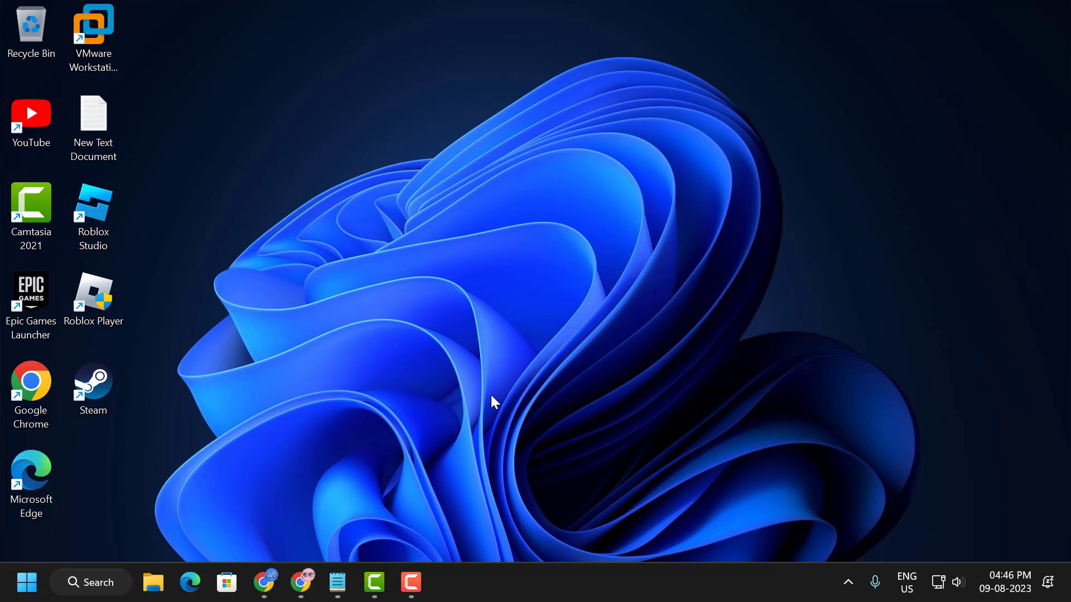
Open Windows Search from the taskbar search button
{"action": "left_click", "coordinate": [114, 584]}
Search 'co' to launch Control Panel, then go to Network and Internet > Network and Sharing Center
{"action": "type", "text": "con"}
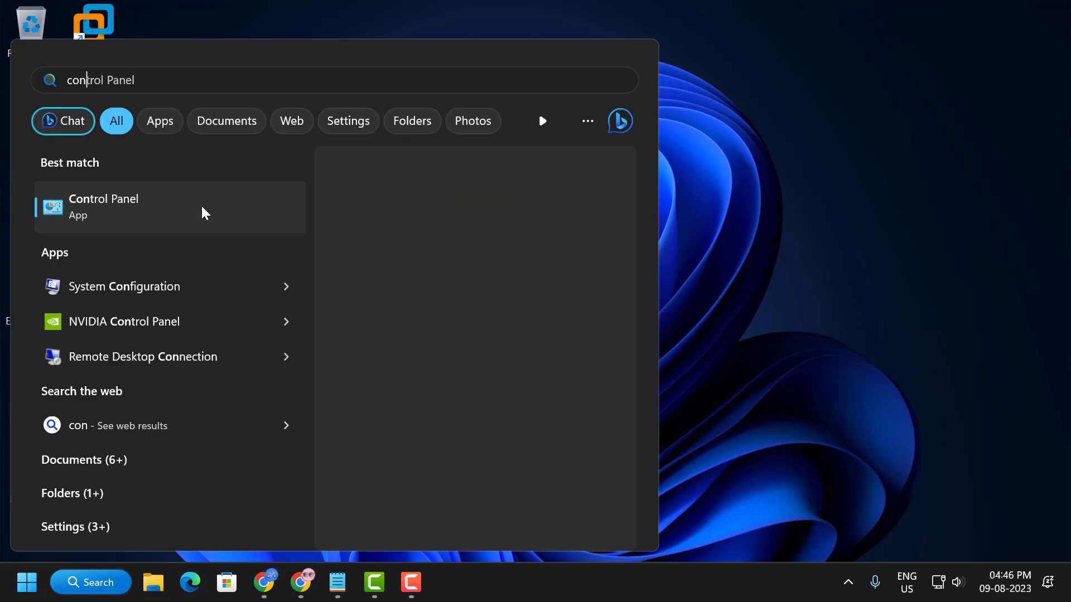
{"action": "left_click", "coordinate": [199, 203]}
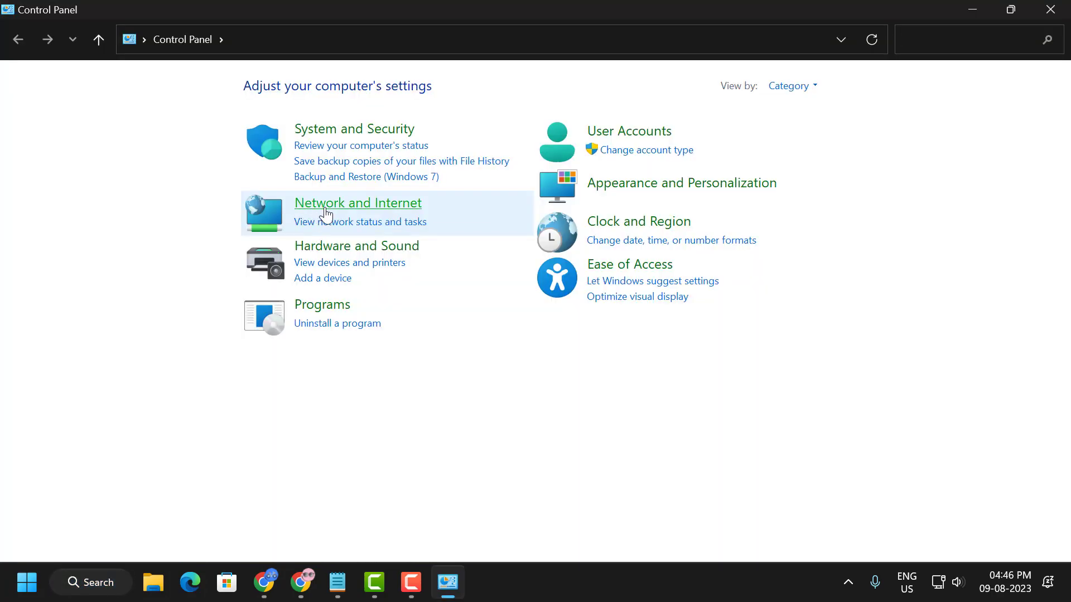
{"action": "left_click", "coordinate": [324, 207]}
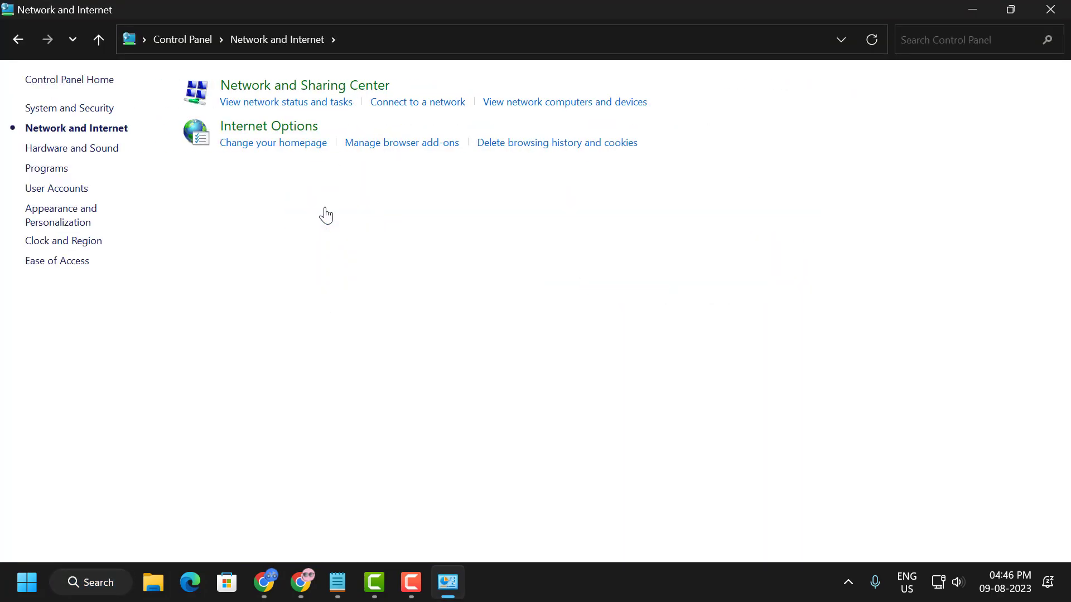
{"action": "left_click", "coordinate": [301, 89]}
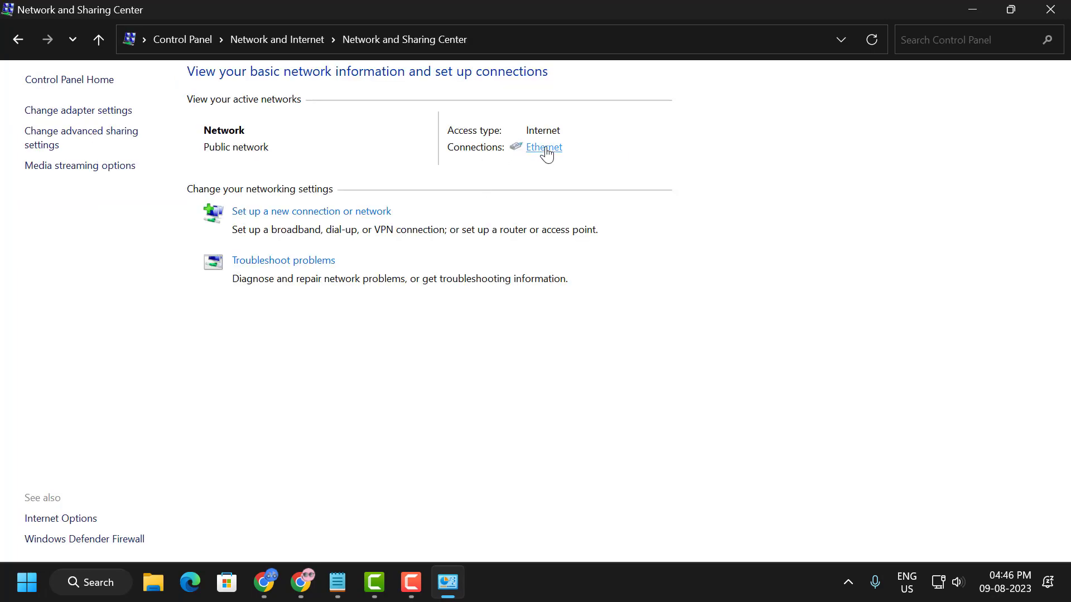
In the Ethernet connection's properties, uncheck Internet Protocol Version 6
{"action": "left_click", "coordinate": [546, 152]}
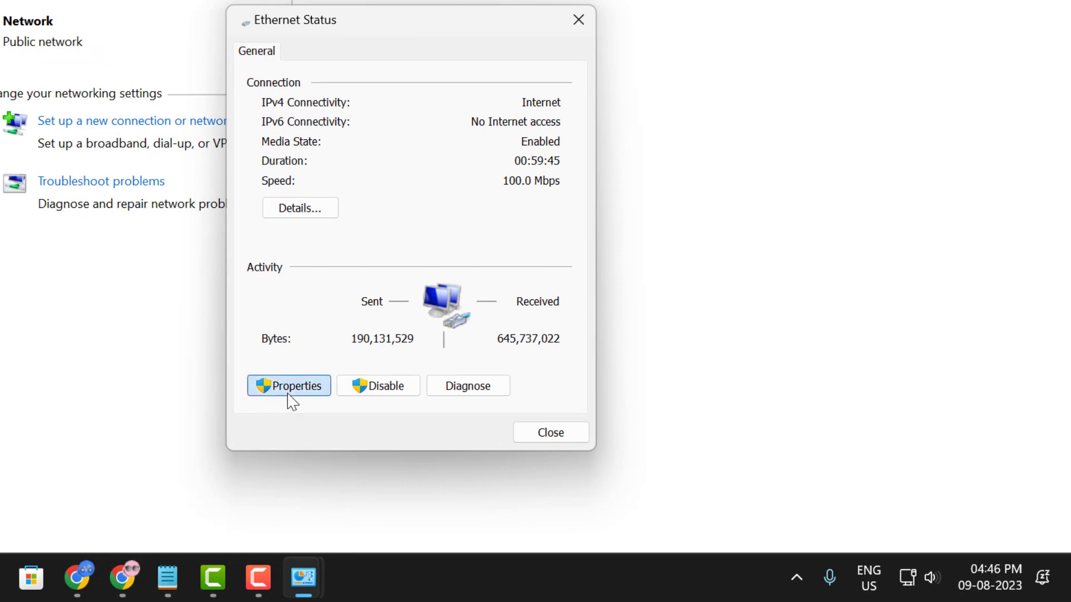
{"action": "left_click", "coordinate": [289, 390]}
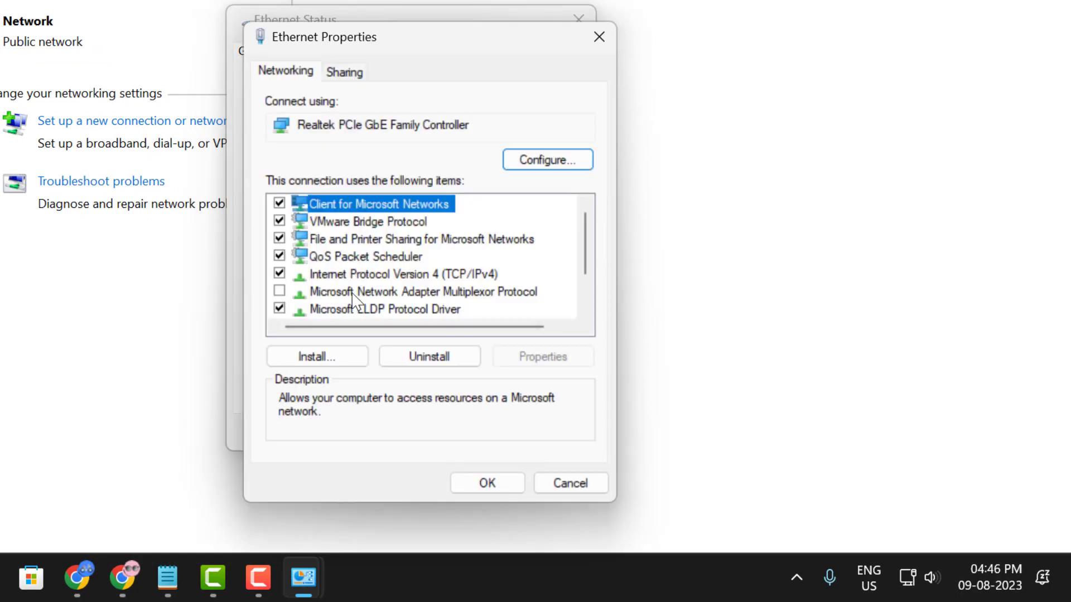
{"action": "left_click", "coordinate": [351, 275]}
{"action": "scroll", "coordinate": [351, 291], "scroll_direction": "down", "scroll_amount": 1}
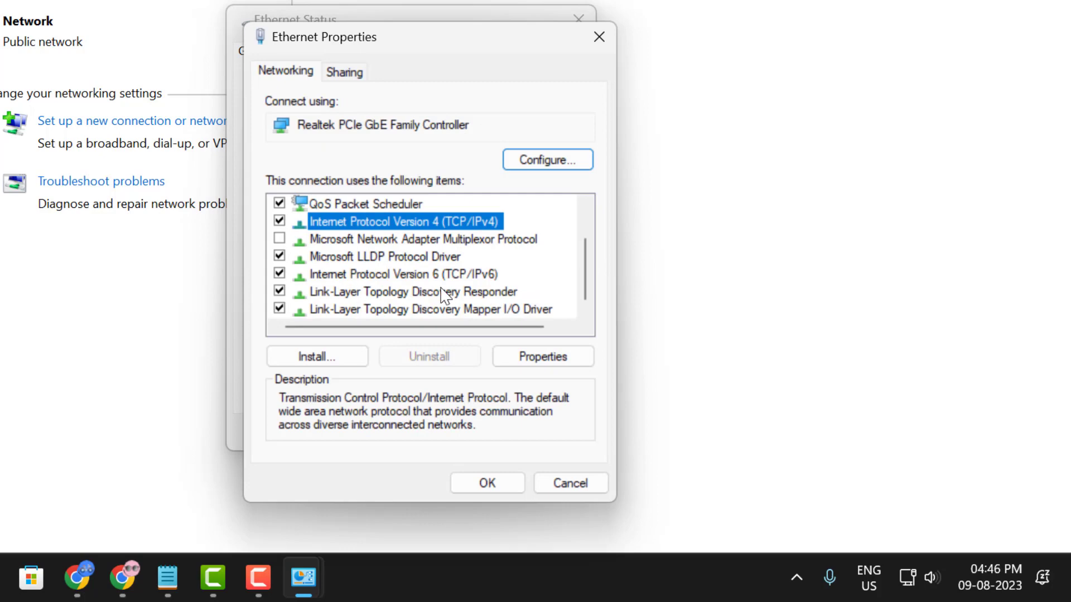
{"action": "left_click", "coordinate": [357, 274]}
{"action": "left_click", "coordinate": [280, 274]}
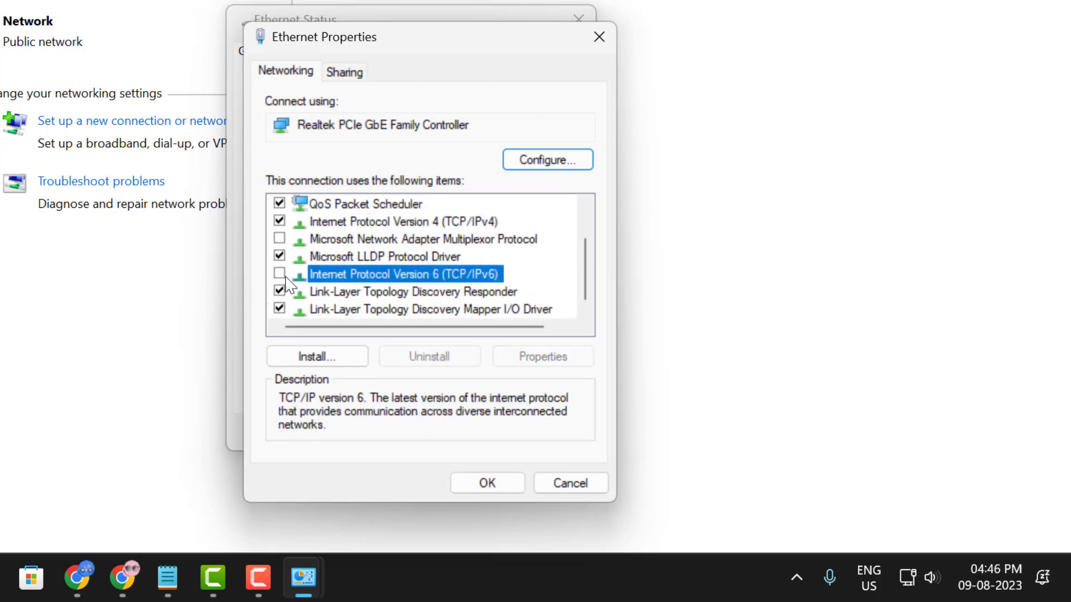
{"action": "scroll", "coordinate": [321, 287], "scroll_direction": "up", "scroll_amount": 1}
{"action": "left_click", "coordinate": [339, 276]}
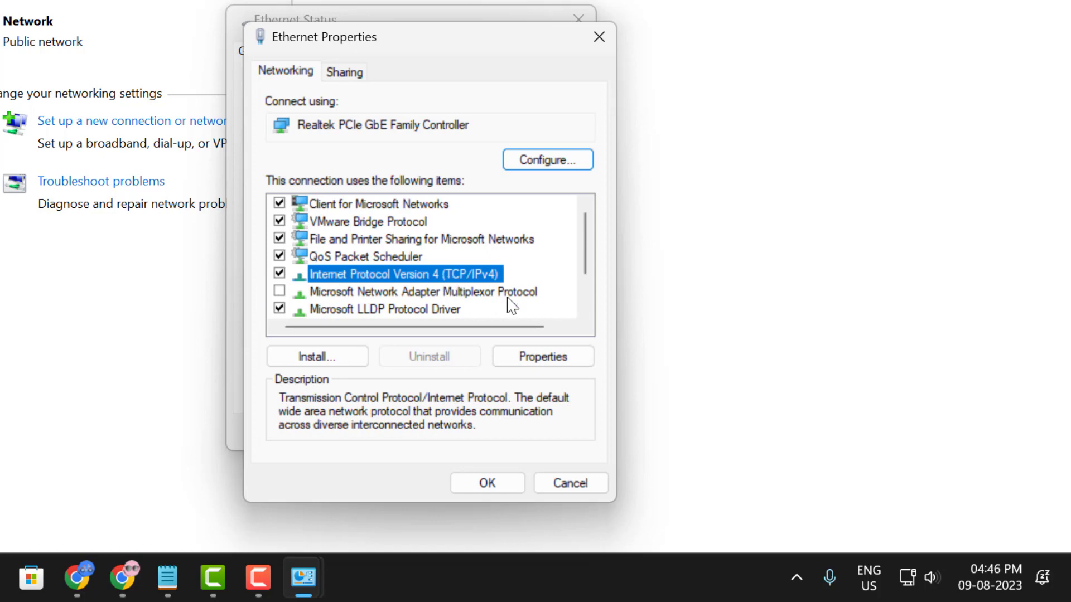
Set the IPv4 DNS servers to 8.8.8.8 and 8.8.4.4 and close the Ethernet properties
{"action": "left_click", "coordinate": [530, 359]}
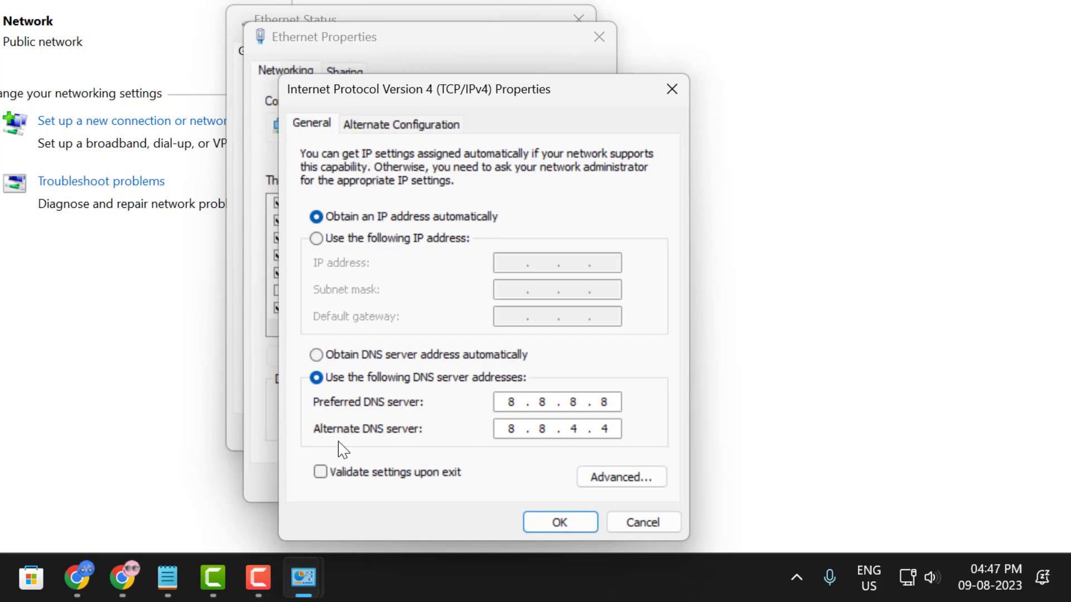
{"action": "left_click", "coordinate": [514, 430]}
{"action": "left_click", "coordinate": [602, 430]}
{"action": "left_click", "coordinate": [558, 522]}
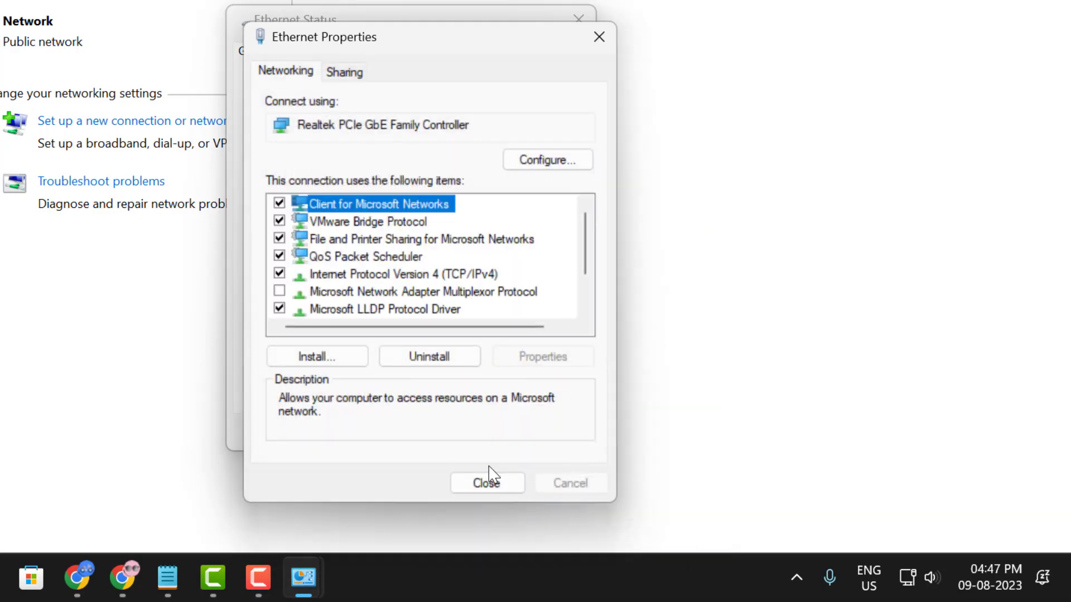
{"action": "left_click", "coordinate": [486, 483]}
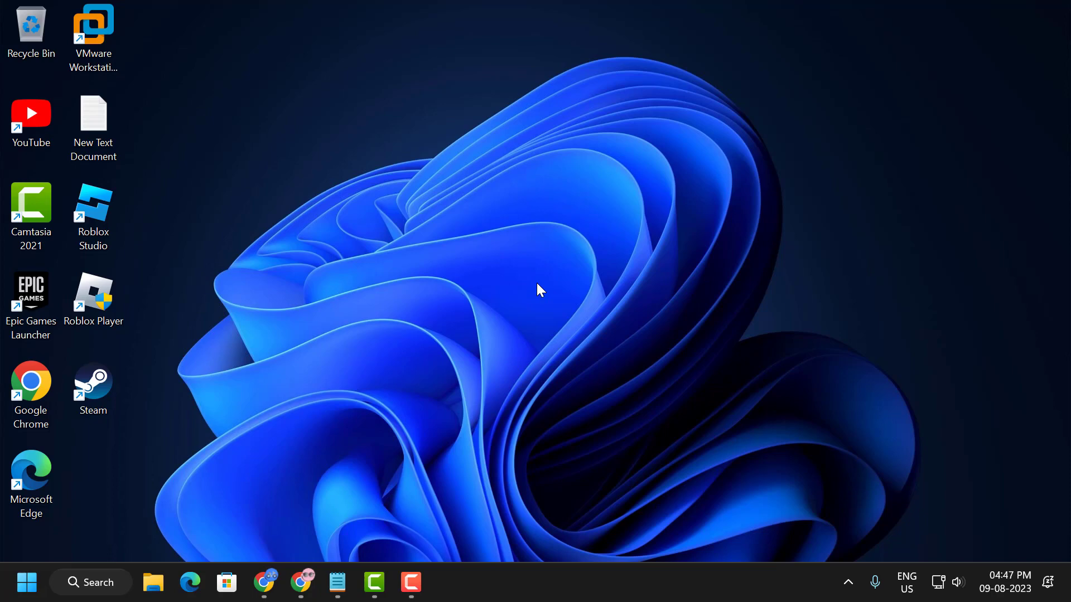
Search 'cmd' and run Command Prompt as administrator, accepting the UAC prompt
{"action": "left_click", "coordinate": [89, 583]}
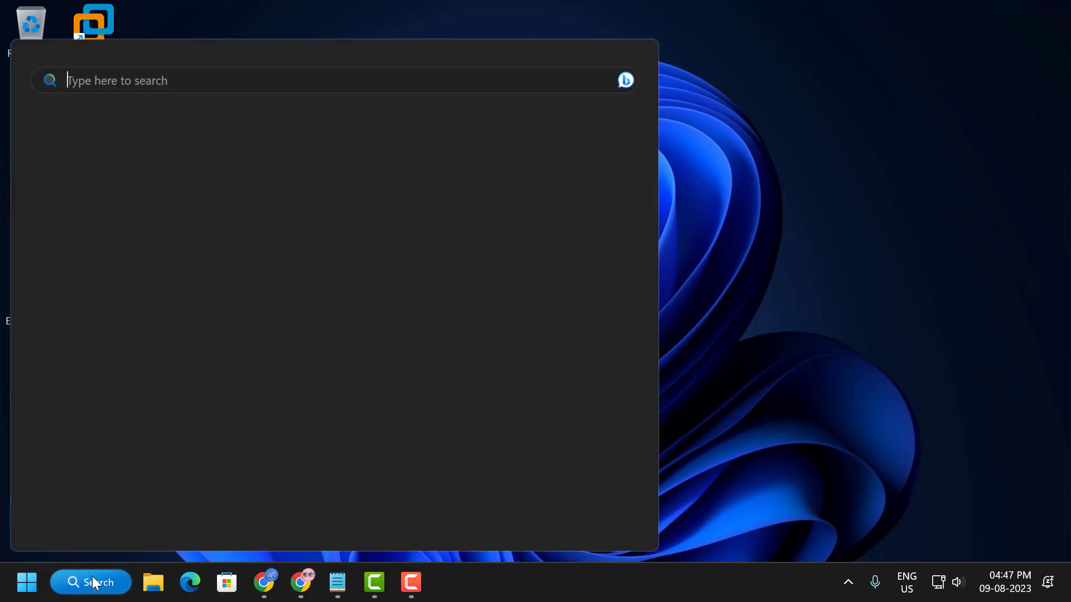
{"action": "type", "text": "cmd"}
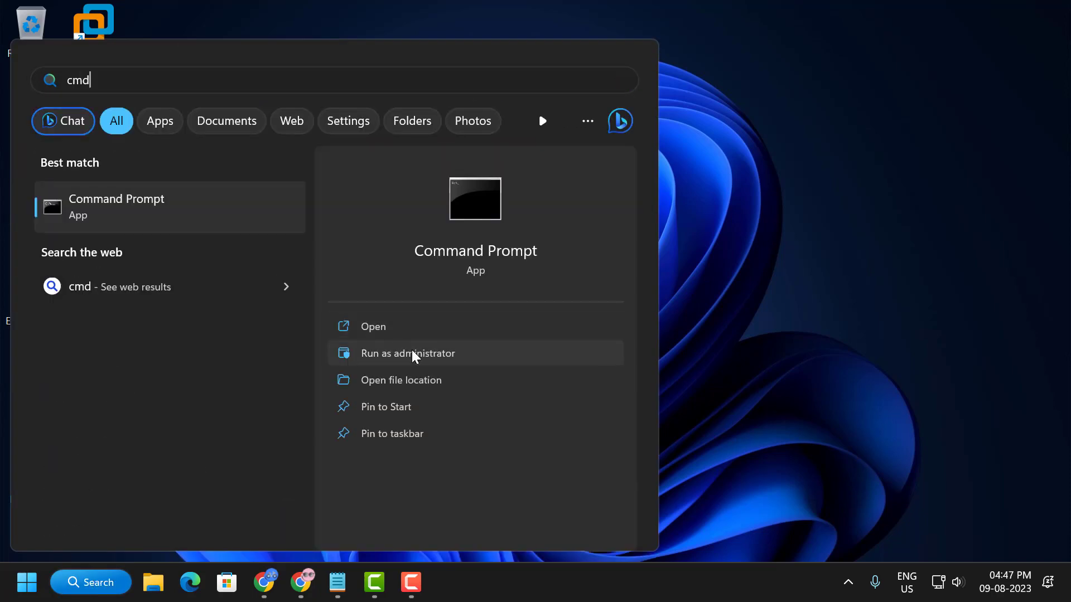
{"action": "left_click", "coordinate": [411, 350]}
{"action": "left_click", "coordinate": [459, 422]}
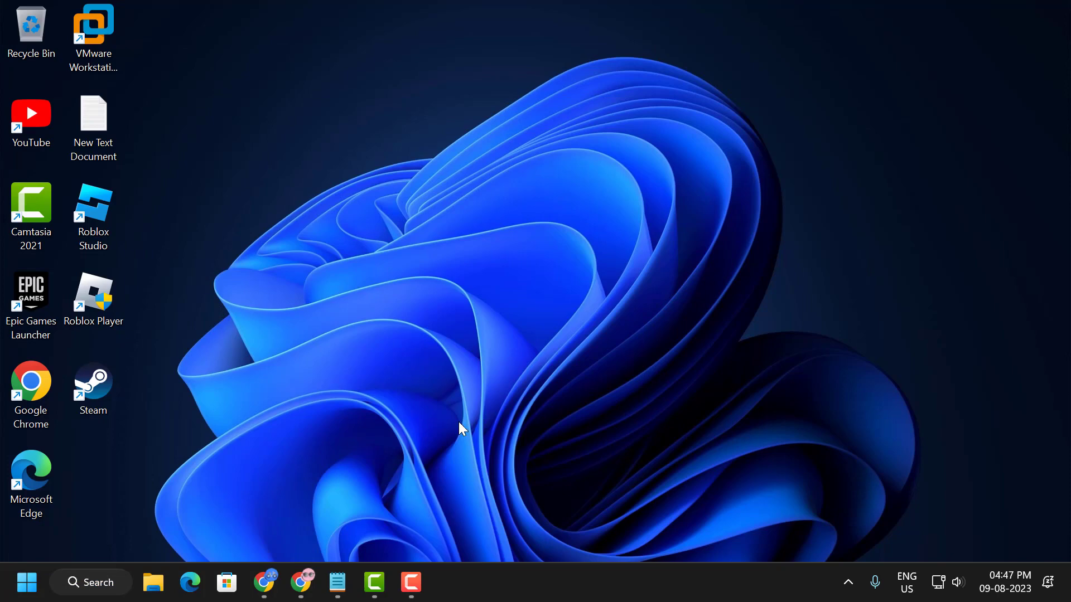
{"action": "left_click_drag", "start_coordinate": [483, 106], "coordinate": [530, 107]}
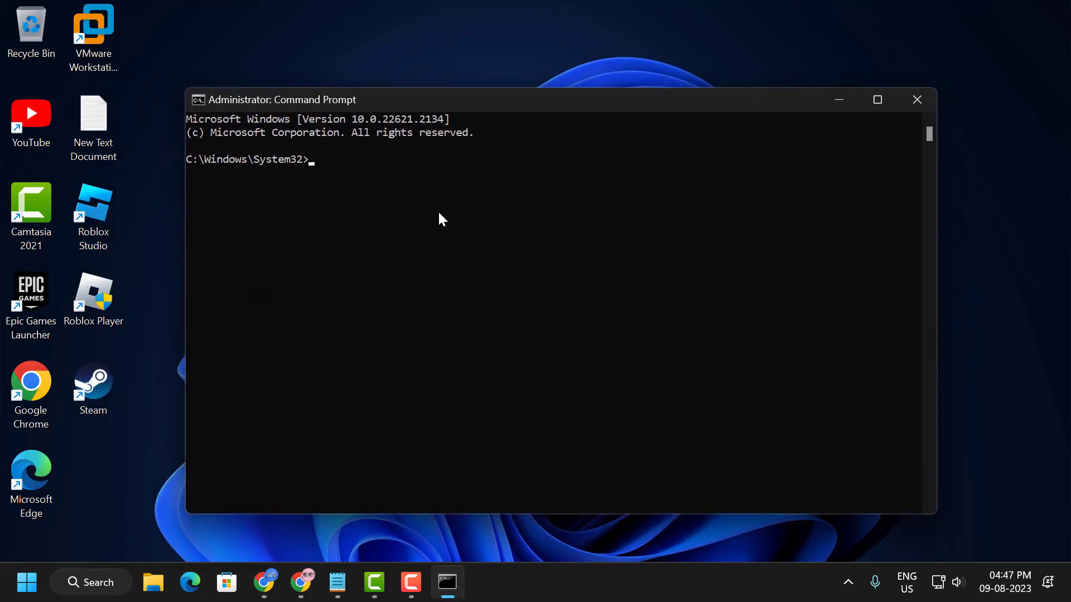
Copy 'ipconfig /renew' from the commands note and run it in Command Prompt
{"action": "left_click", "coordinate": [337, 582]}
{"action": "left_click", "coordinate": [487, 263]}
{"action": "triple_click", "coordinate": [377, 171]}
{"action": "key", "text": "ctrl+c"}
{"action": "left_click", "coordinate": [951, 89]}
{"action": "key", "text": "ctrl+v"}
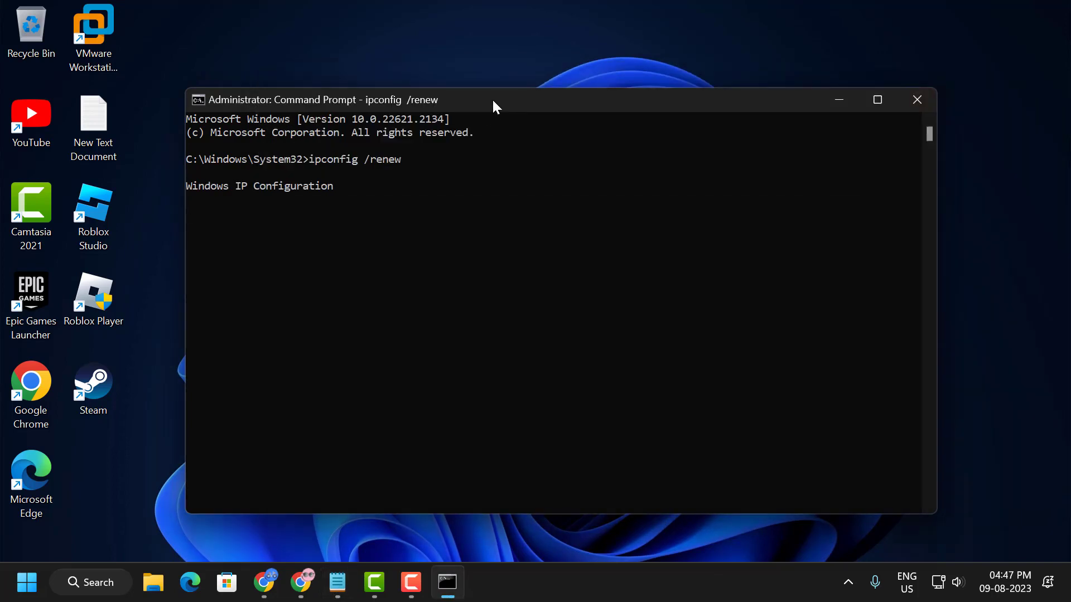
Copy and run 'ipconfig /flushdns' and the remaining resets, then close Command Prompt
{"action": "left_click", "coordinate": [337, 583]}
{"action": "double_click", "coordinate": [419, 185]}
{"action": "triple_click", "coordinate": [418, 185]}
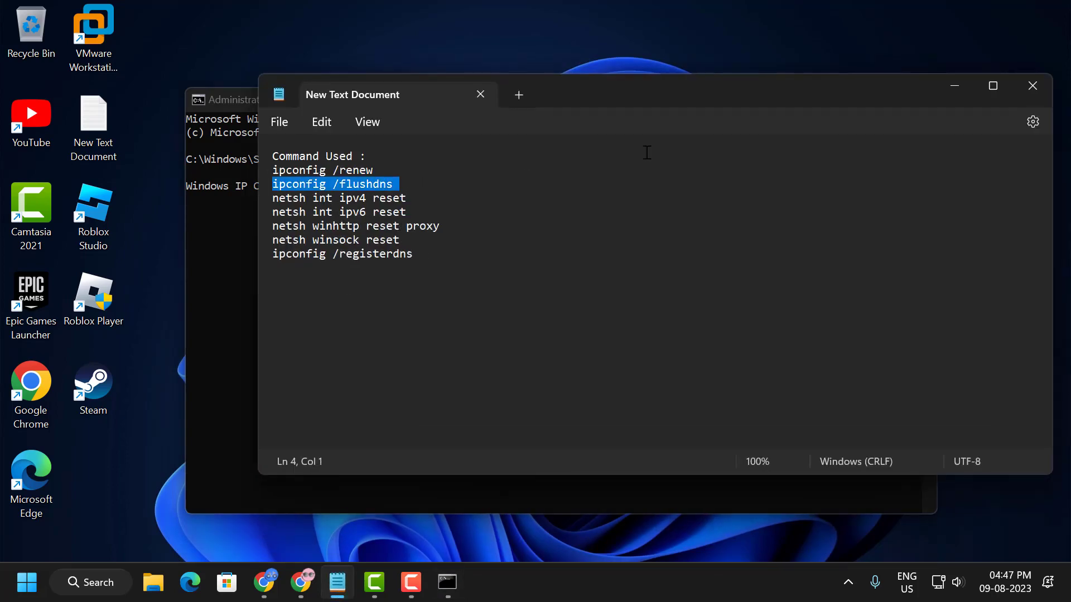
{"action": "left_click", "coordinate": [952, 85]}
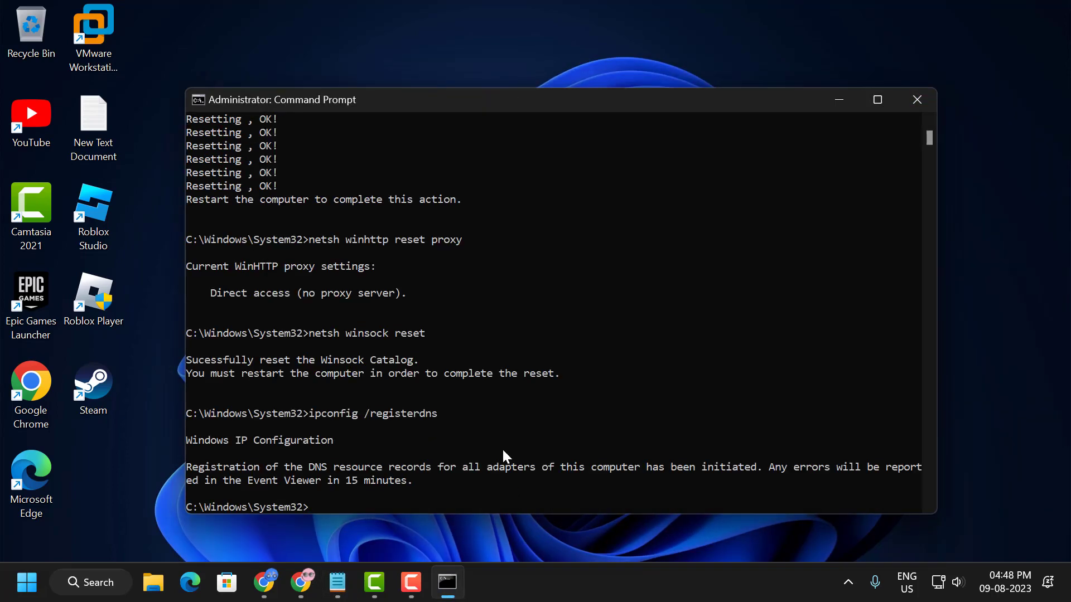
{"action": "left_click", "coordinate": [924, 109]}
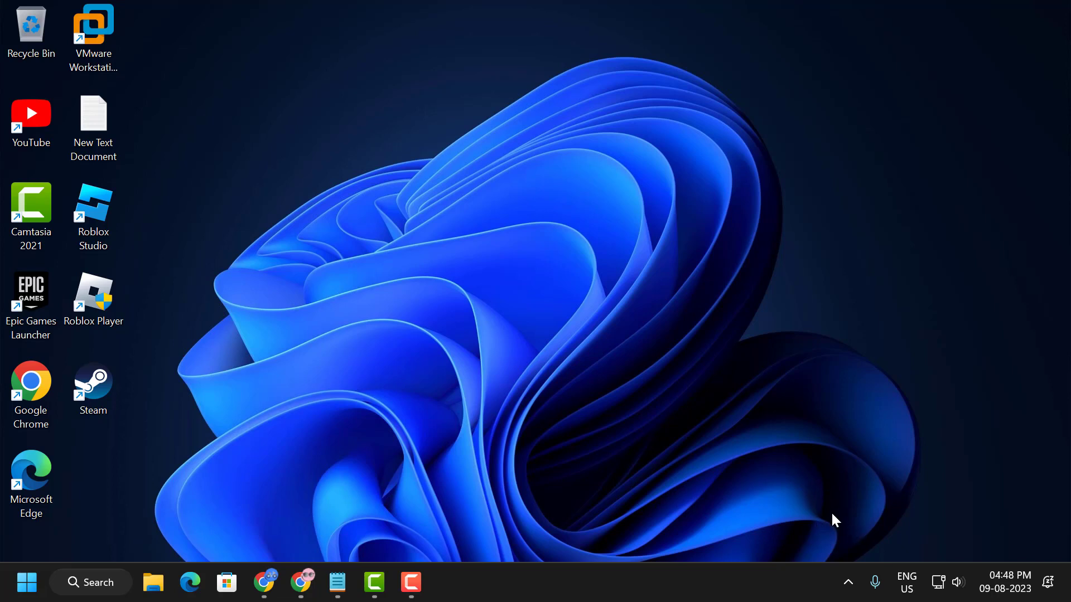
{"action": "left_click", "coordinate": [849, 583]}
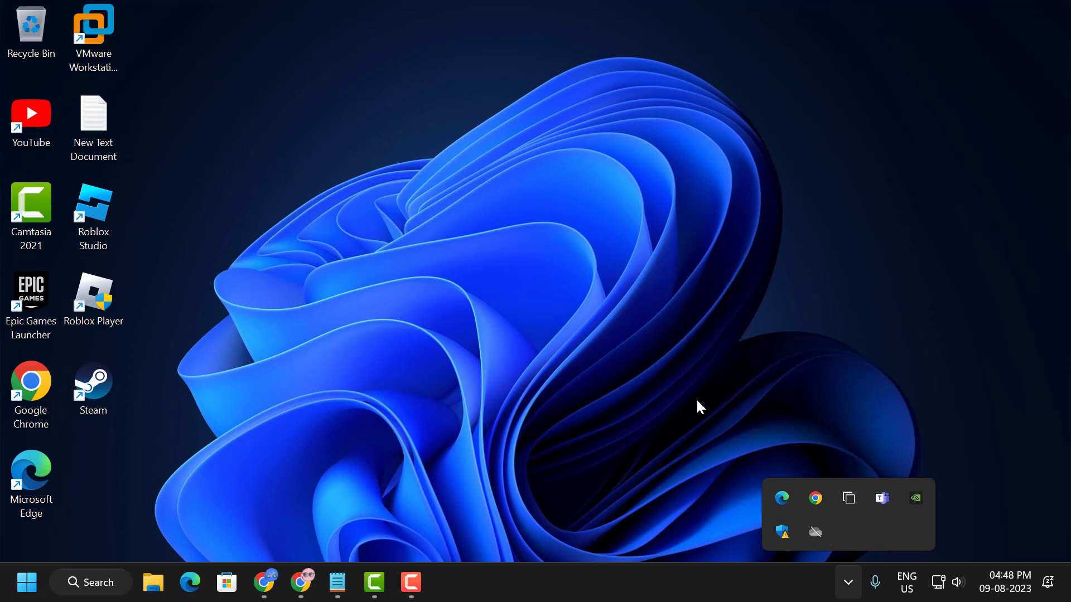
Open %localappdata% in File Explorer through Run from the Start button's right-click menu
{"action": "right_click", "coordinate": [21, 588]}
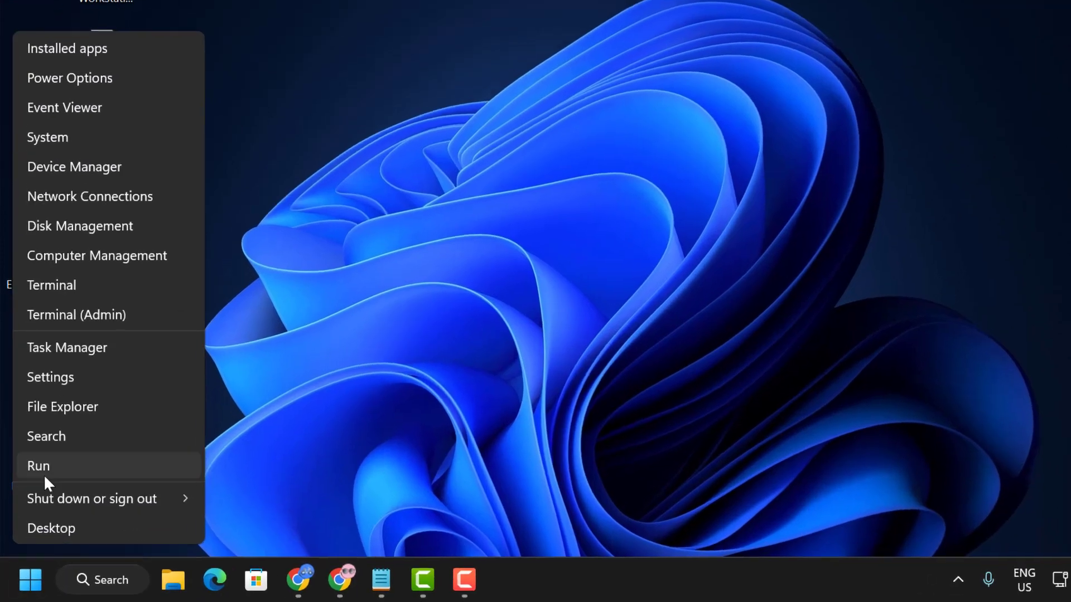
{"action": "left_click", "coordinate": [38, 491]}
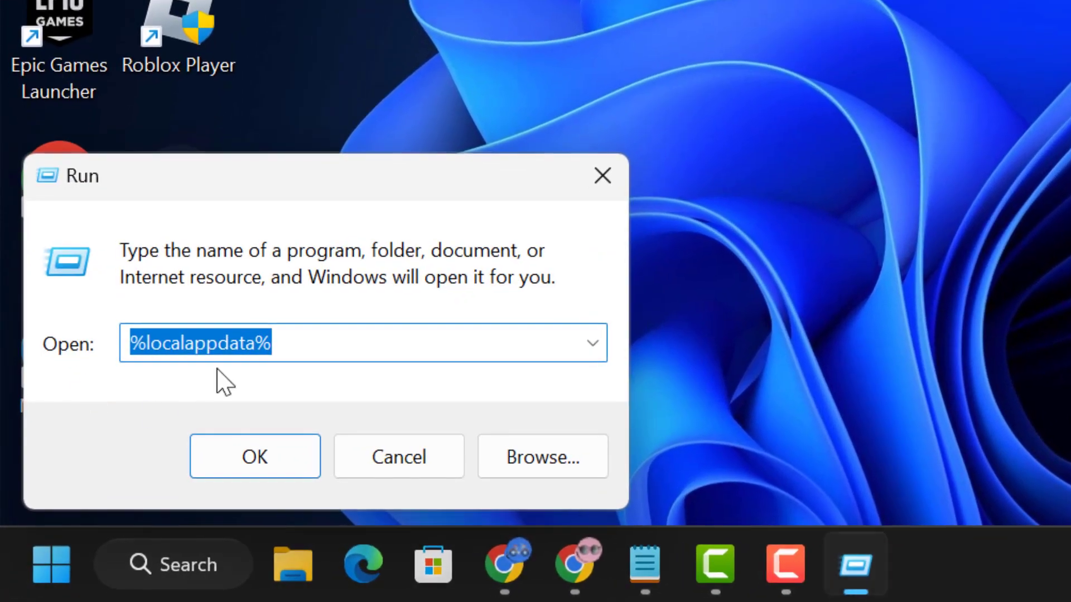
{"action": "left_click", "coordinate": [258, 346]}
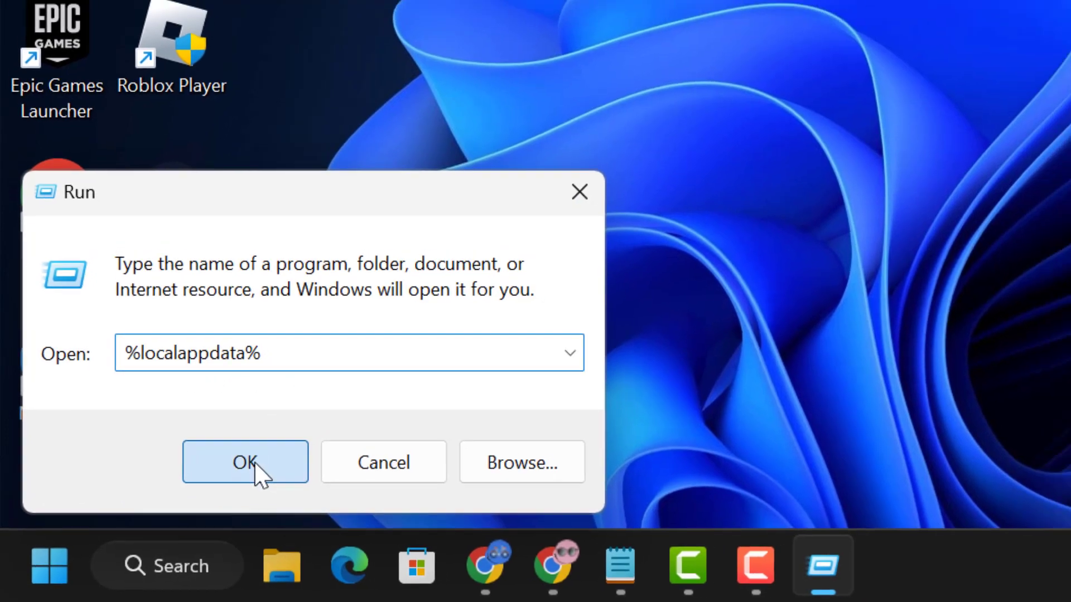
{"action": "left_click", "coordinate": [255, 463]}
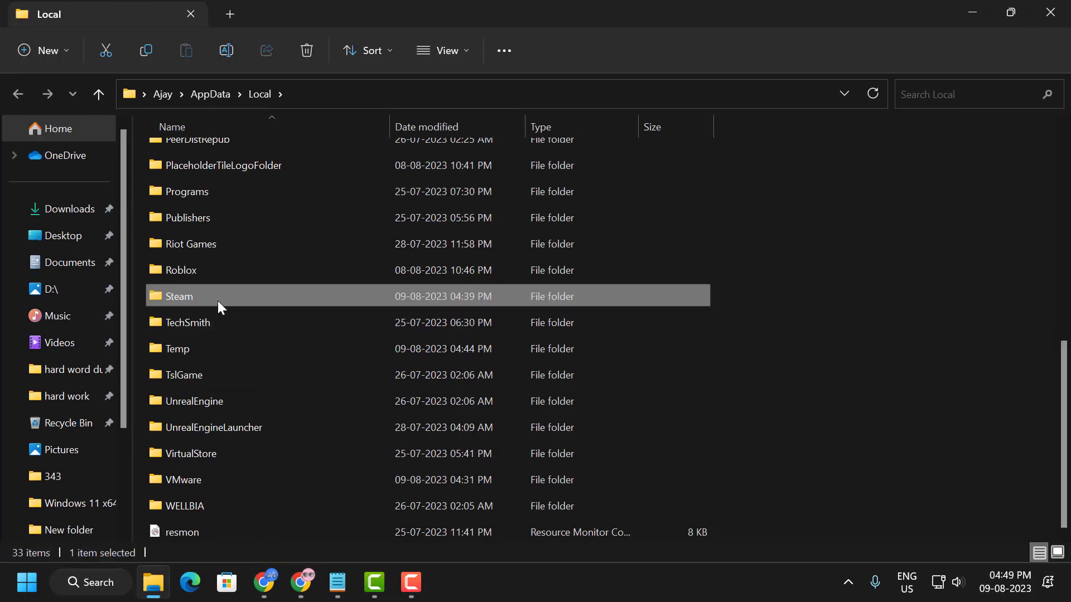
Delete the Steam folder from AppData\Local and close File Explorer
{"action": "right_click", "coordinate": [217, 308]}
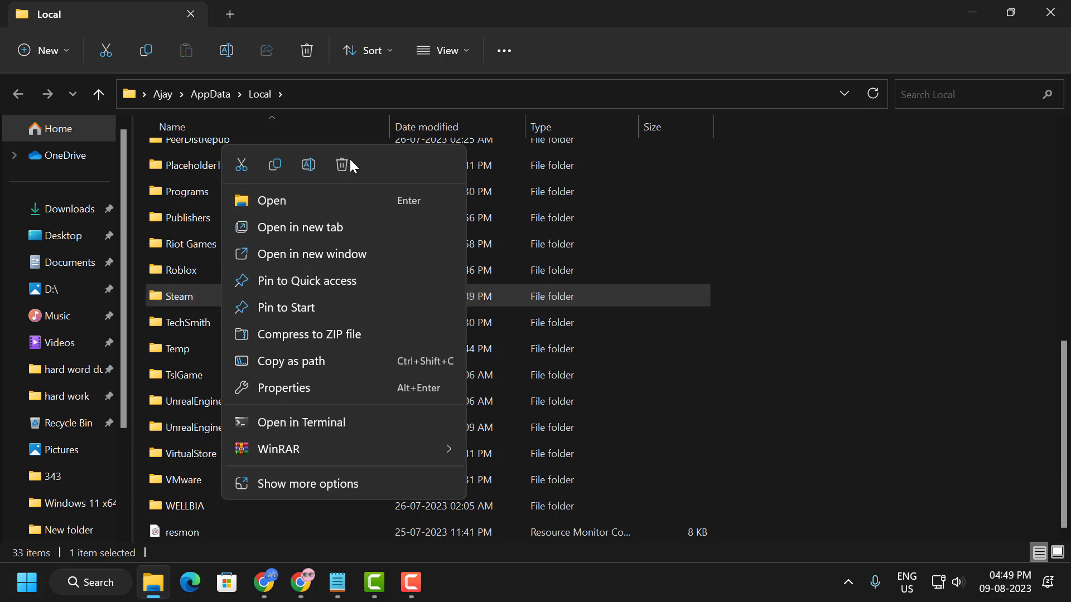
{"action": "left_click", "coordinate": [872, 262]}
{"action": "left_click", "coordinate": [1048, 12]}
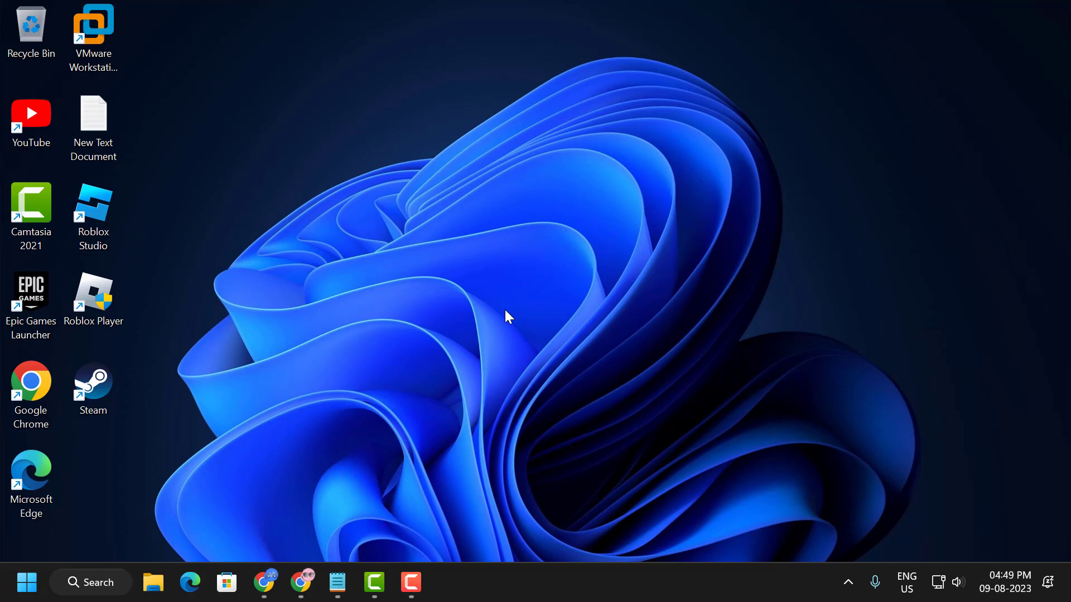
Launch Windows Security from the hidden tray icons, dismissing Chrome's menu along the way
{"action": "left_click", "coordinate": [847, 586]}
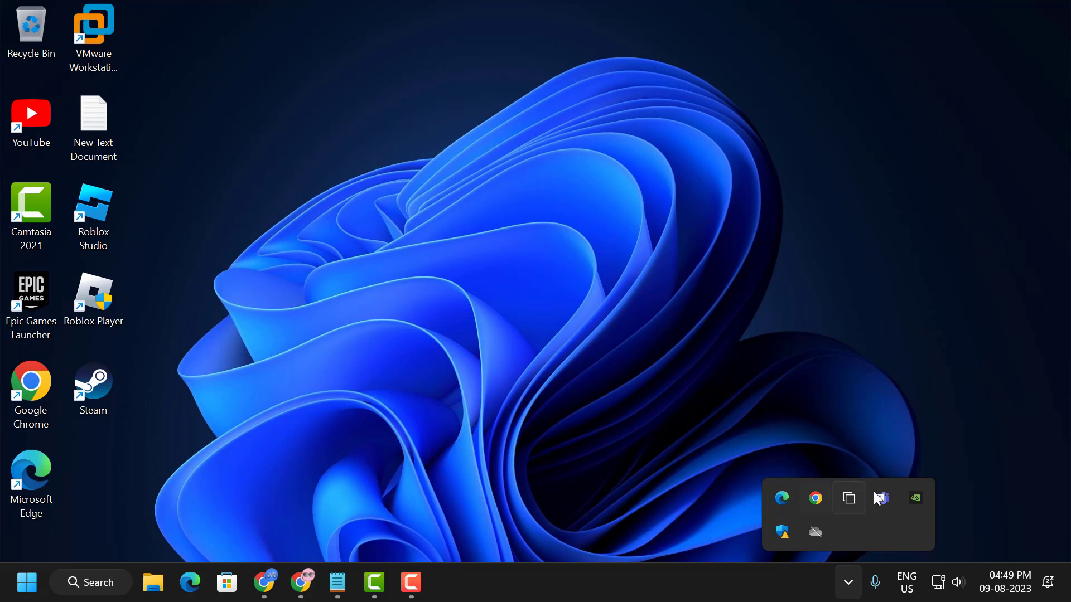
{"action": "right_click", "coordinate": [815, 502]}
{"action": "key", "text": "Escape"}
{"action": "left_click", "coordinate": [782, 532]}
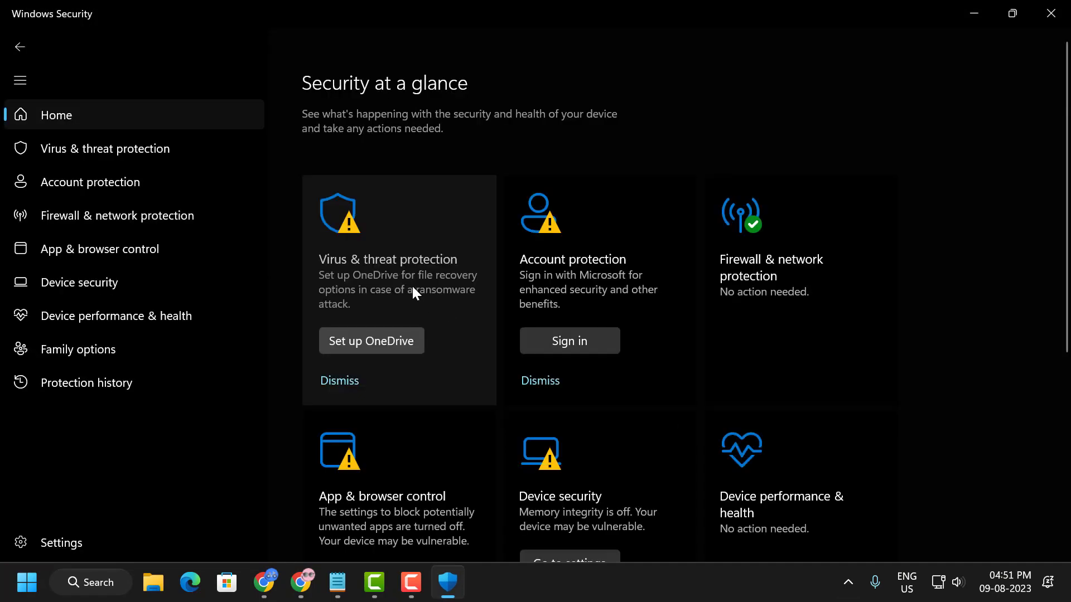
Go to Virus & threat protection settings > Exclusions and choose to add a Folder exclusion
{"action": "left_click", "coordinate": [424, 304]}
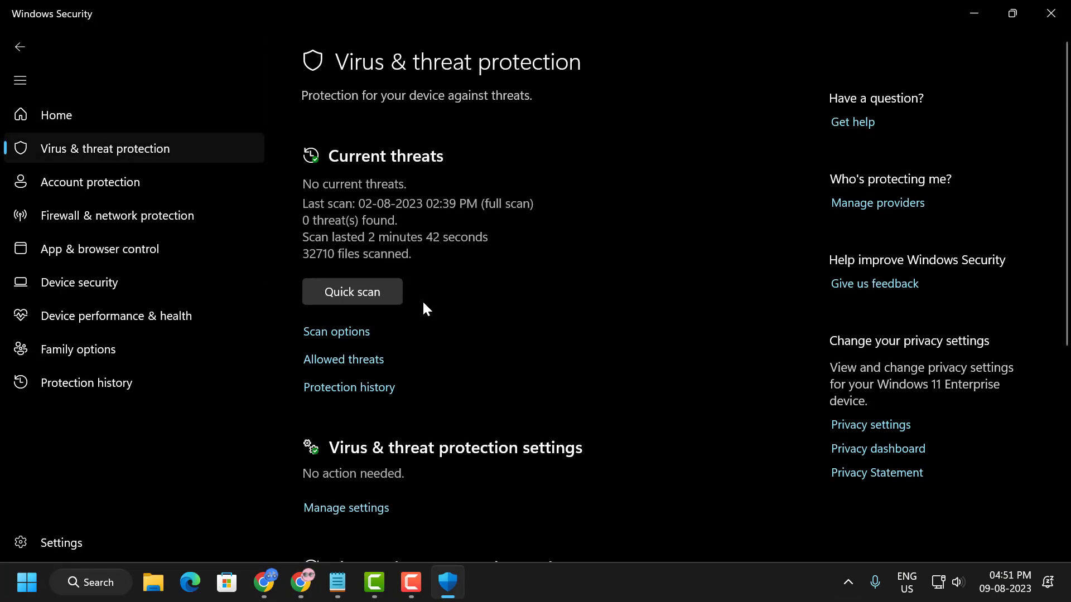
{"action": "scroll", "coordinate": [423, 304], "scroll_direction": "down", "scroll_amount": 2}
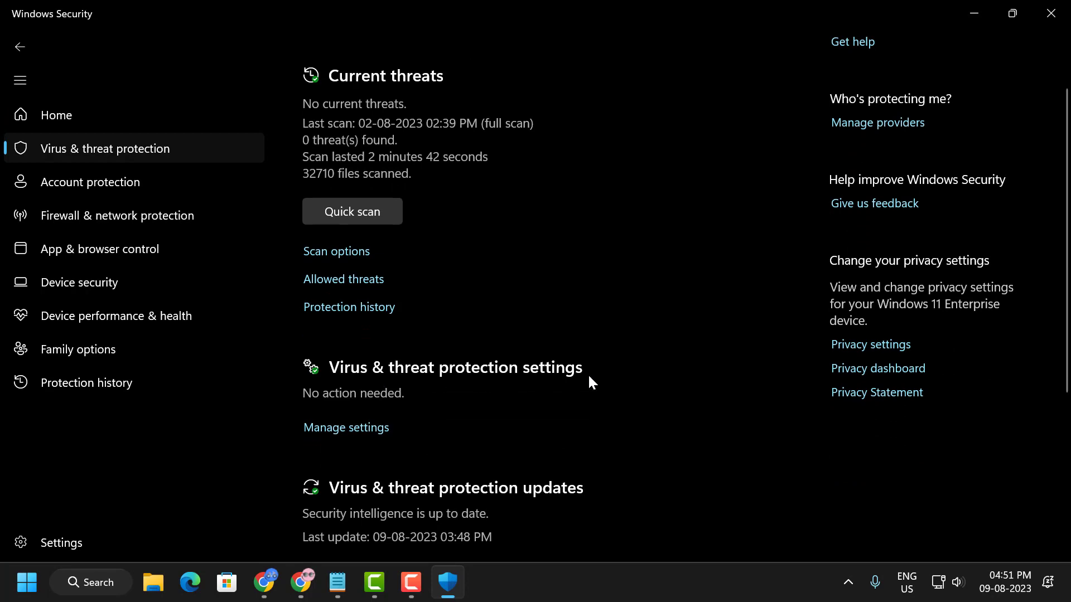
{"action": "left_click", "coordinate": [357, 439]}
{"action": "scroll", "coordinate": [454, 350], "scroll_direction": "down", "scroll_amount": 8}
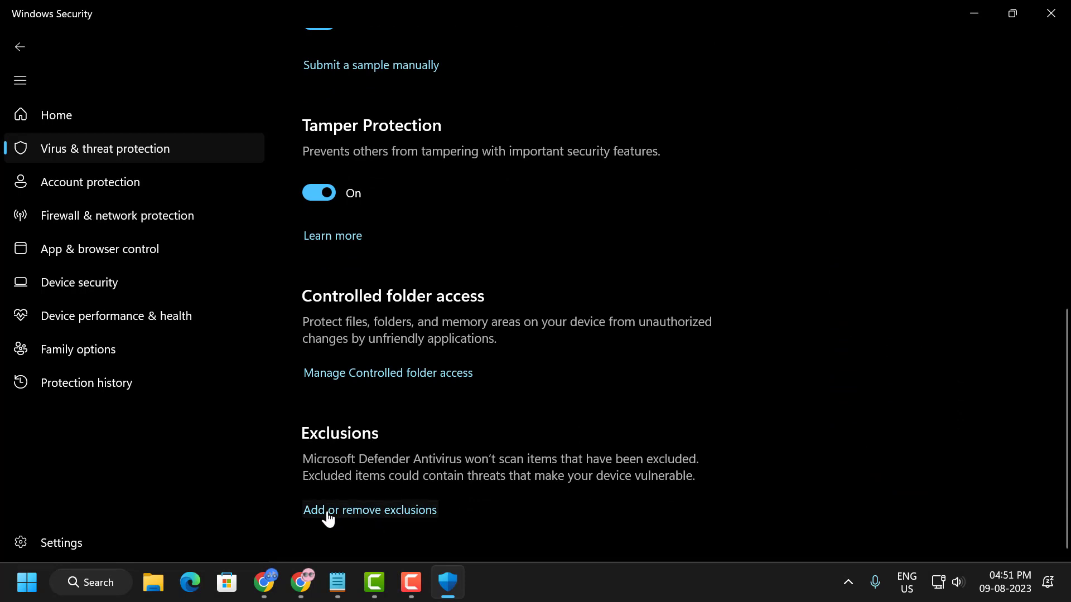
{"action": "left_click", "coordinate": [377, 510]}
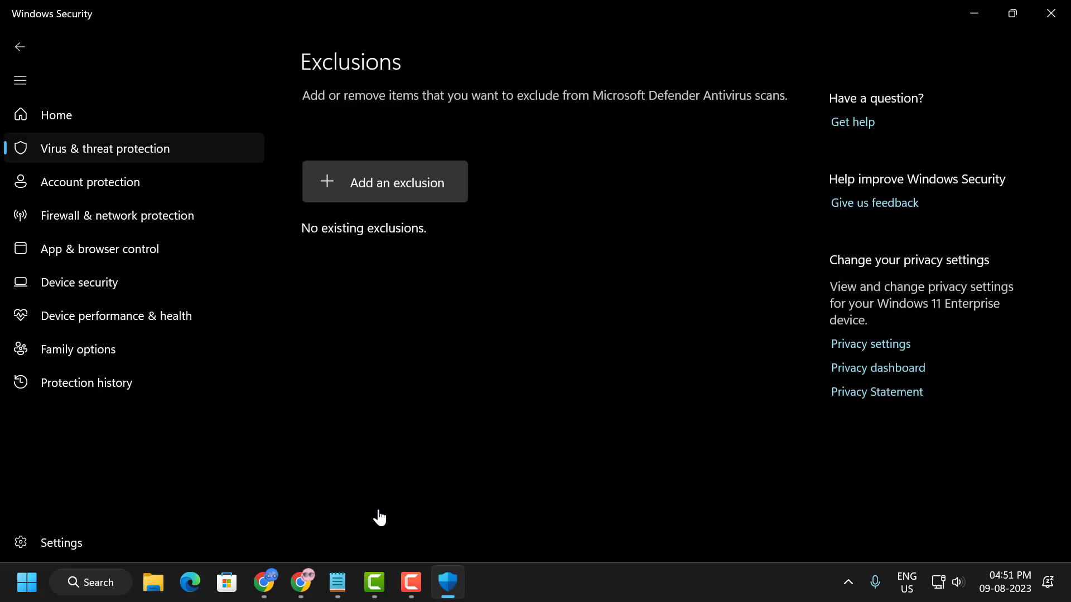
{"action": "left_click", "coordinate": [364, 202]}
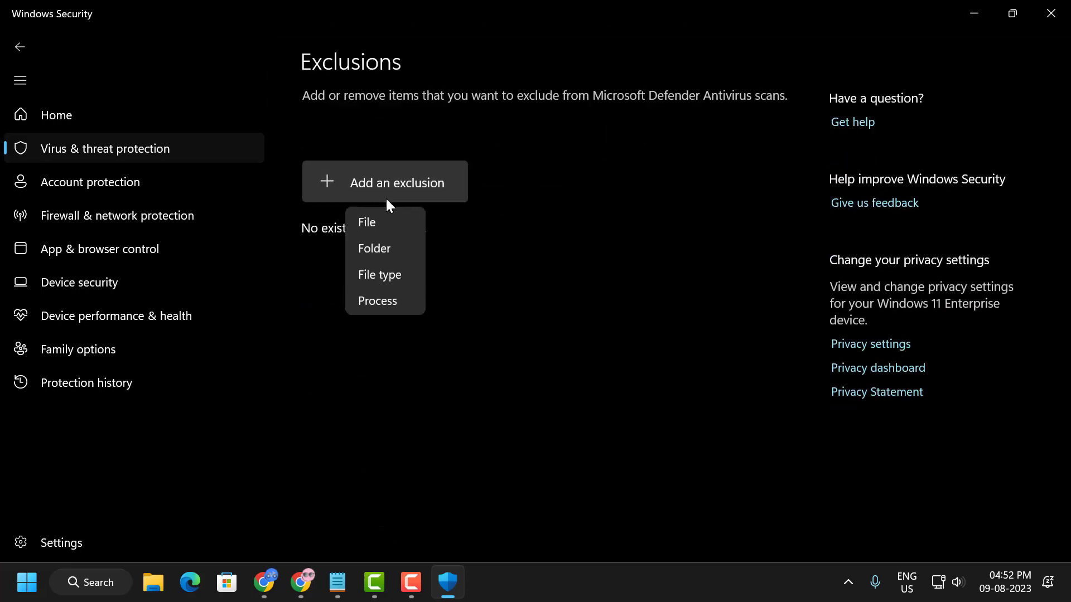
{"action": "left_click", "coordinate": [394, 250]}
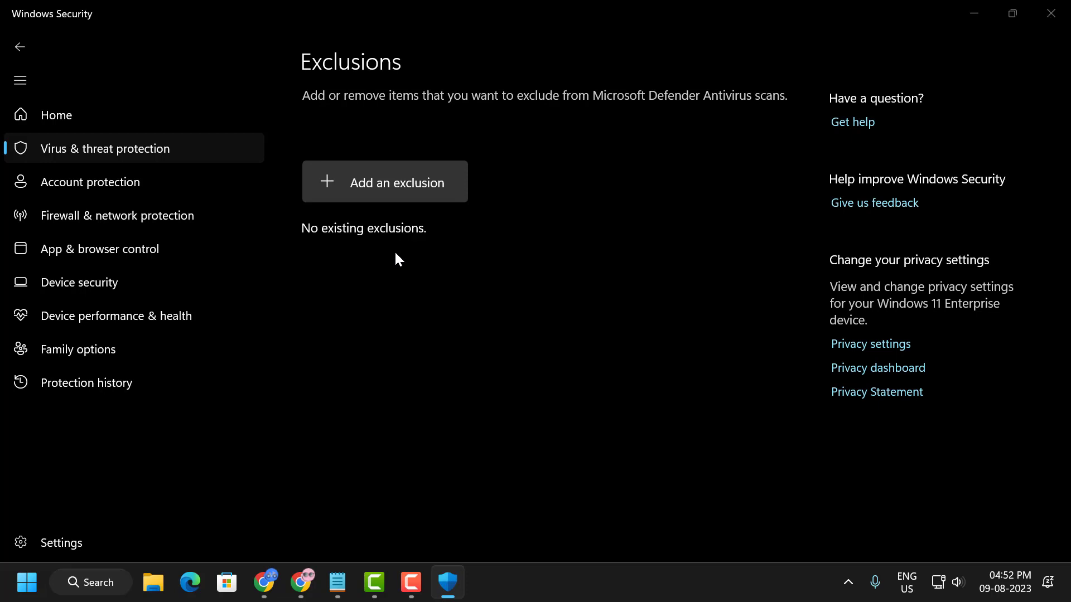
Select D:\Steam on New Volume (D:) as the folder exclusion and close Windows Security
{"action": "scroll", "coordinate": [162, 217], "scroll_direction": "down", "scroll_amount": 1}
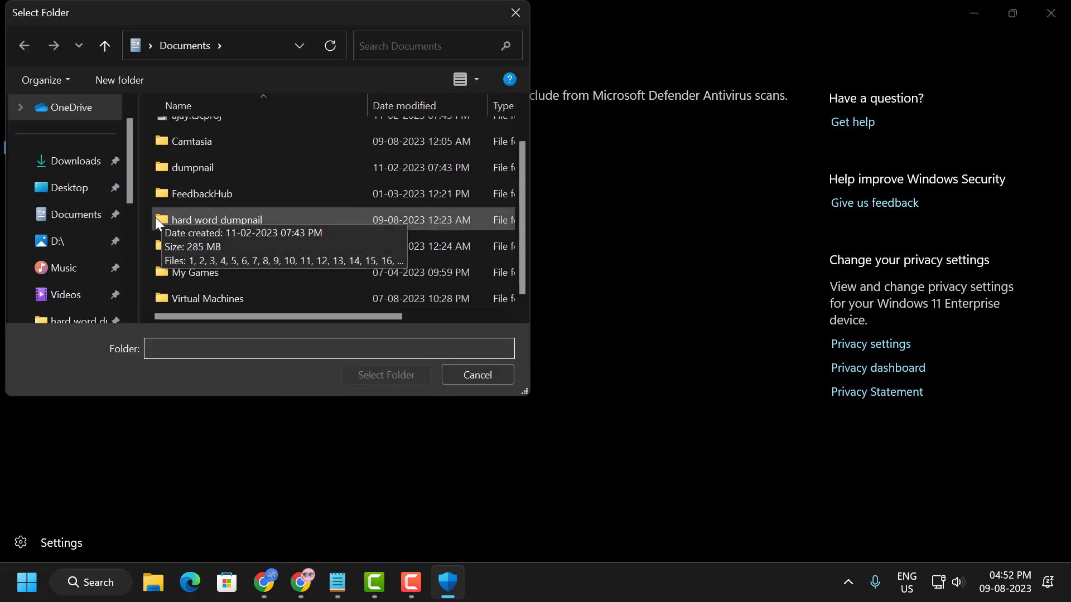
{"action": "scroll", "coordinate": [74, 234], "scroll_direction": "down", "scroll_amount": 2}
{"action": "scroll", "coordinate": [74, 235], "scroll_direction": "down", "scroll_amount": 3}
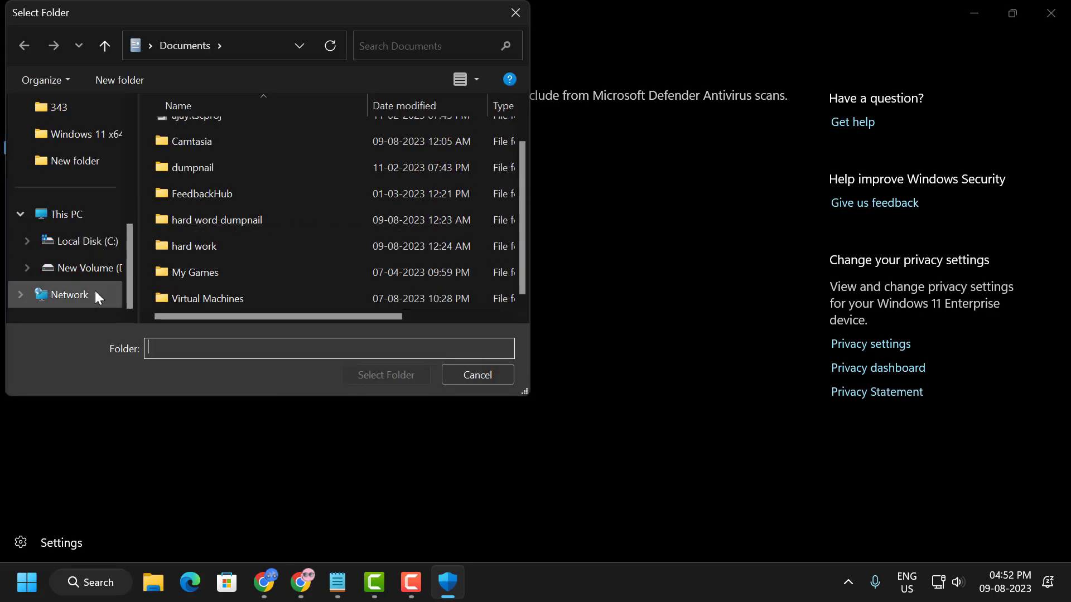
{"action": "left_click", "coordinate": [76, 274]}
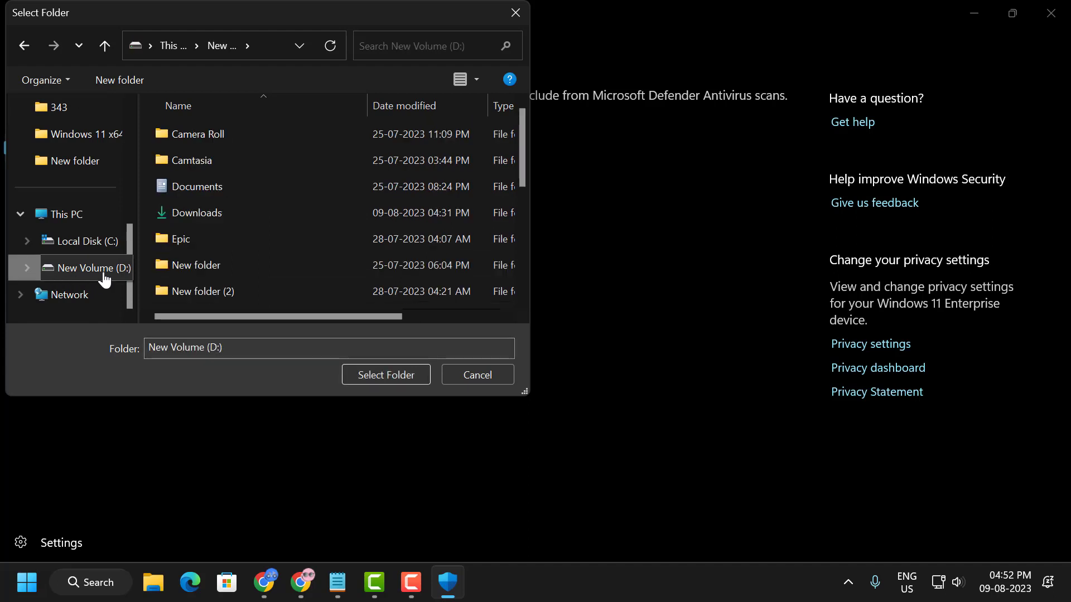
{"action": "scroll", "coordinate": [245, 226], "scroll_direction": "down", "scroll_amount": 4}
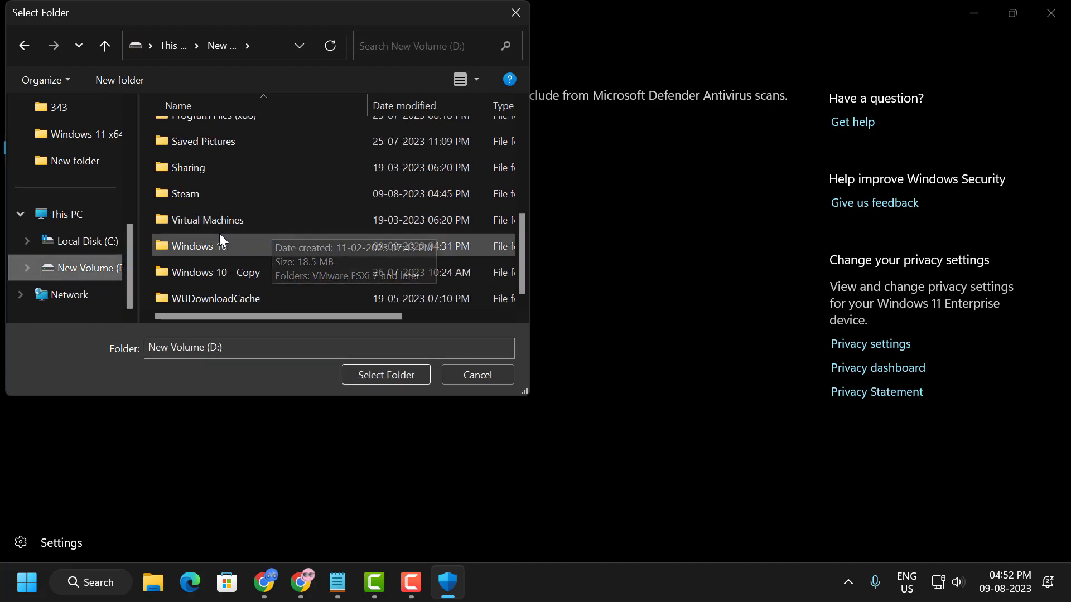
{"action": "left_click", "coordinate": [178, 195]}
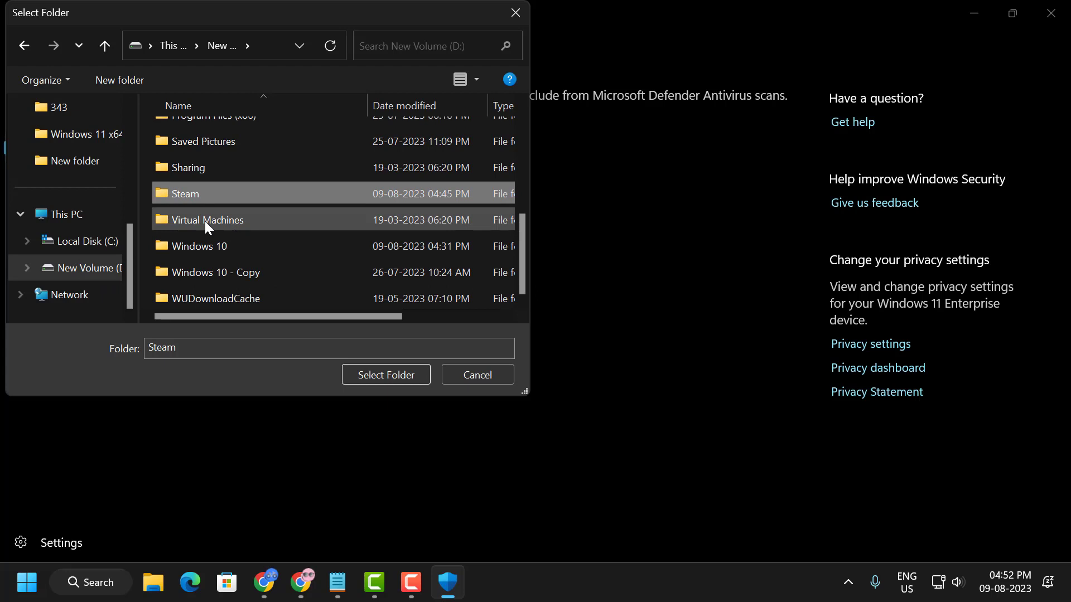
{"action": "left_click", "coordinate": [390, 376]}
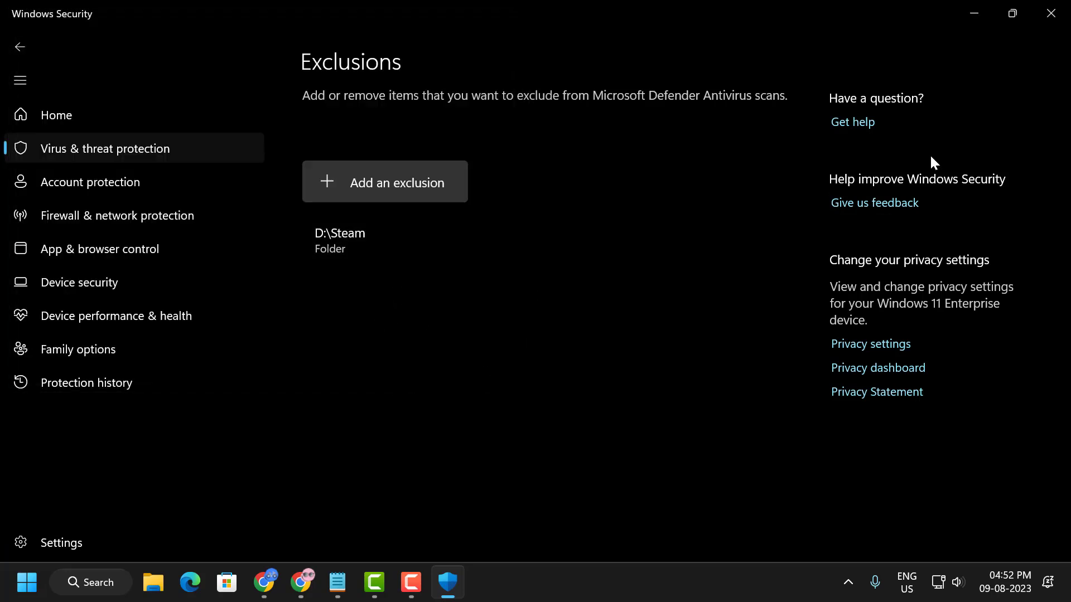
{"action": "left_click", "coordinate": [1060, 17]}
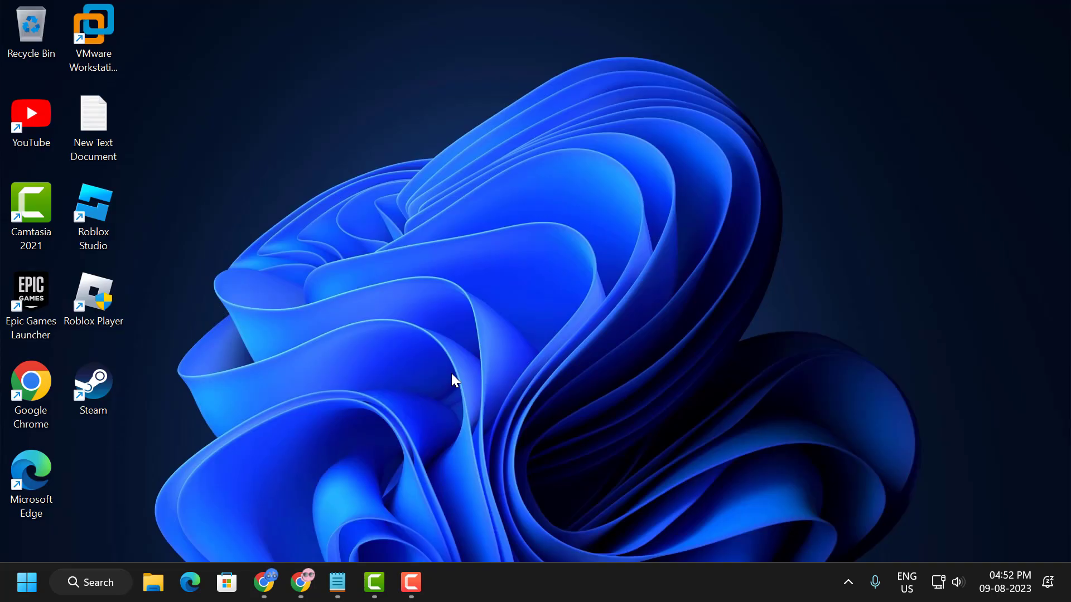